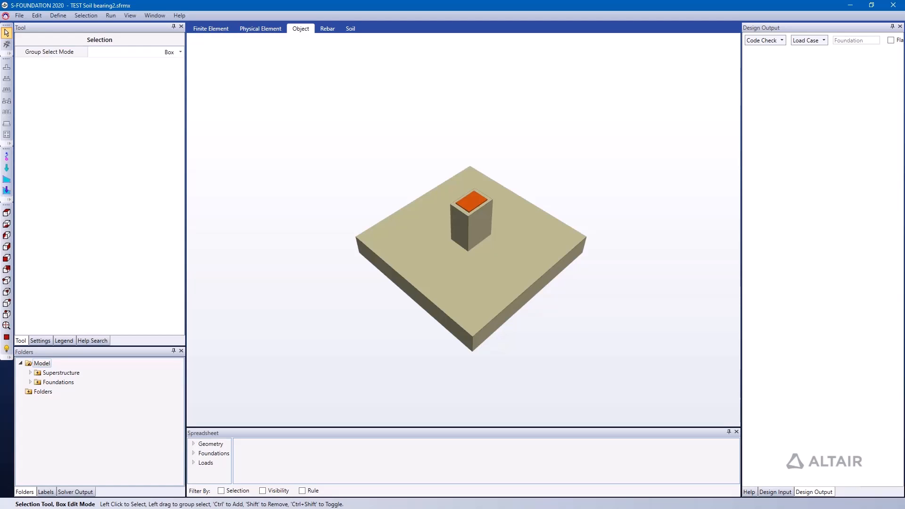
# Select the footing to inspect its properties, then clear the selection
pyautogui.click(540, 271)
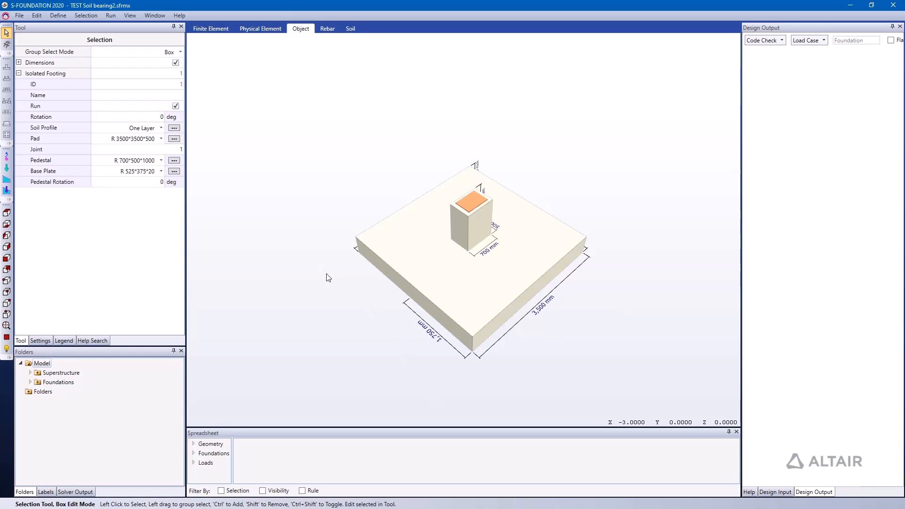
pyautogui.moveTo(626, 277); pyautogui.dragTo(394, 268, button='middle')
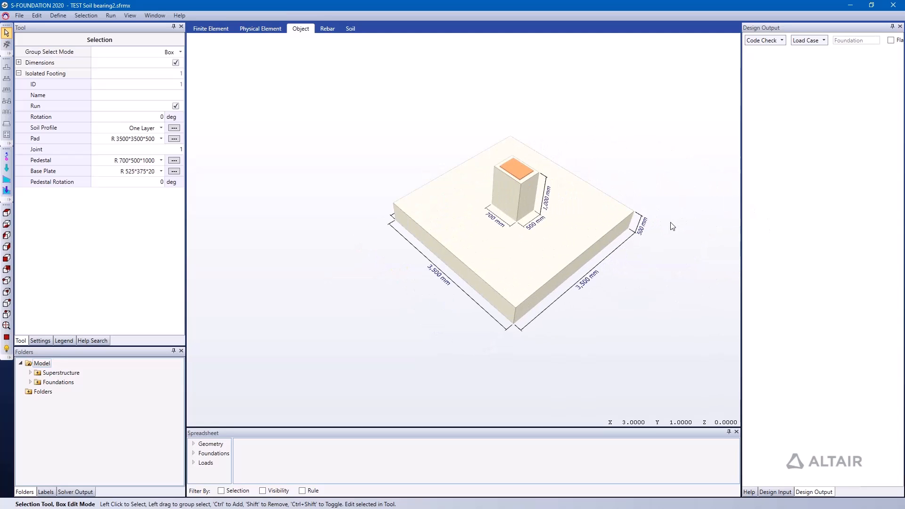
pyautogui.moveTo(627, 269); pyautogui.dragTo(565, 269, button='middle')
pyautogui.click(410, 202)
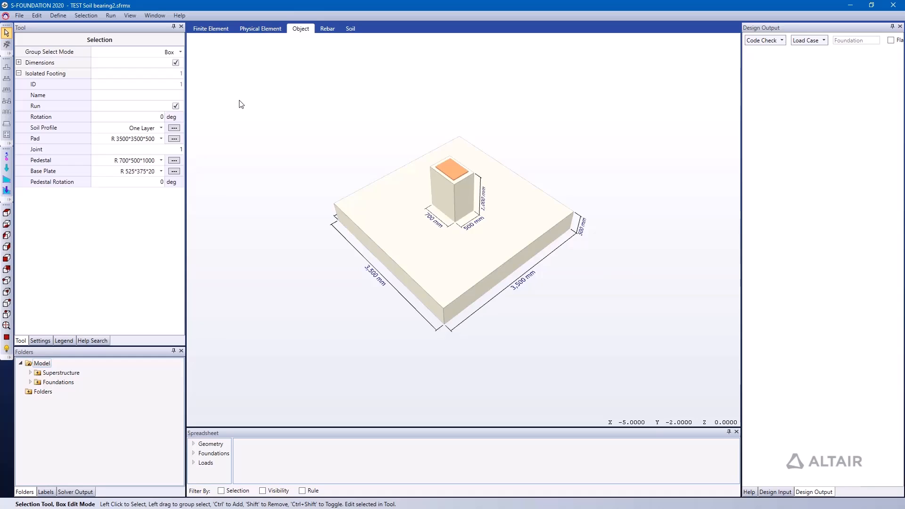
pyautogui.click(259, 108)
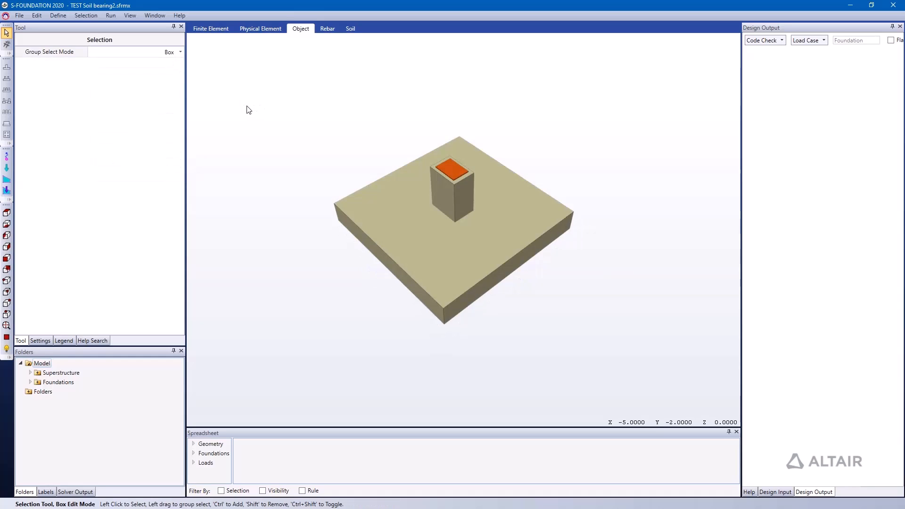
# Review the Vertical Only and Vertical and Lateral design load case definitions and their reaction loads
pyautogui.click(59, 16)
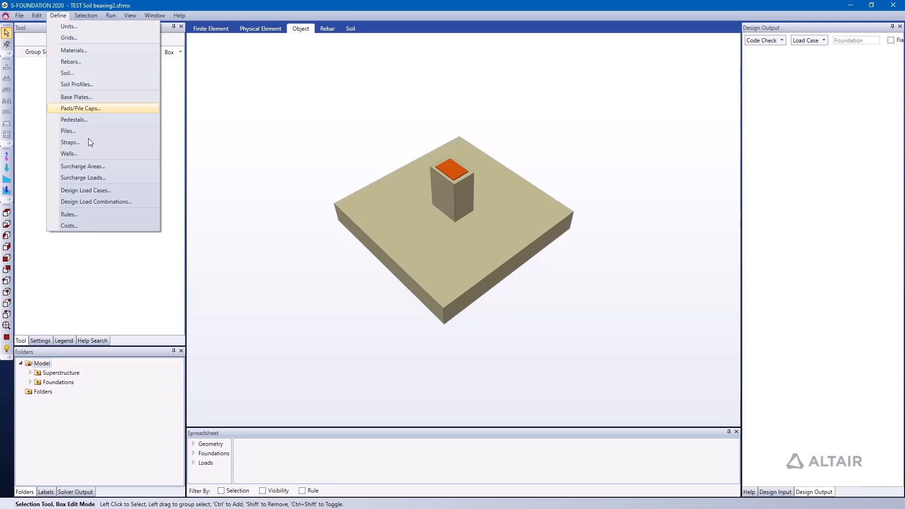
pyautogui.click(101, 192)
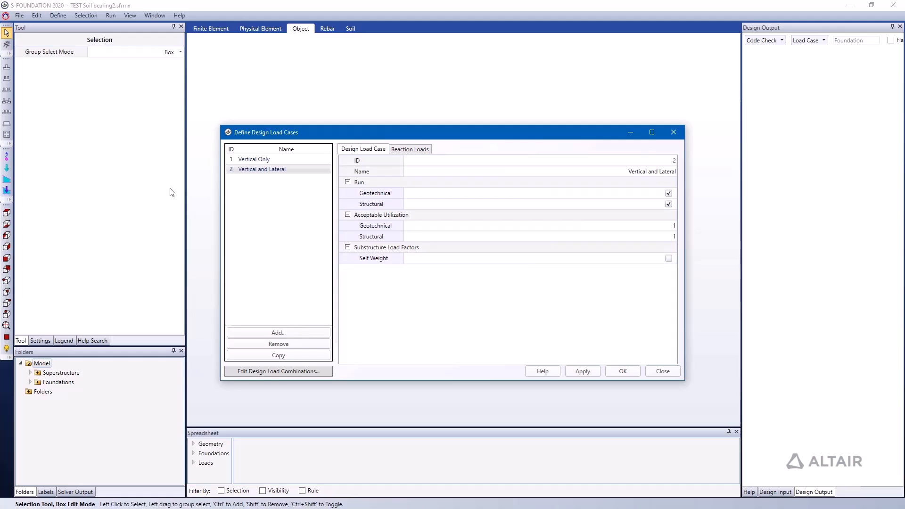
pyautogui.click(253, 158)
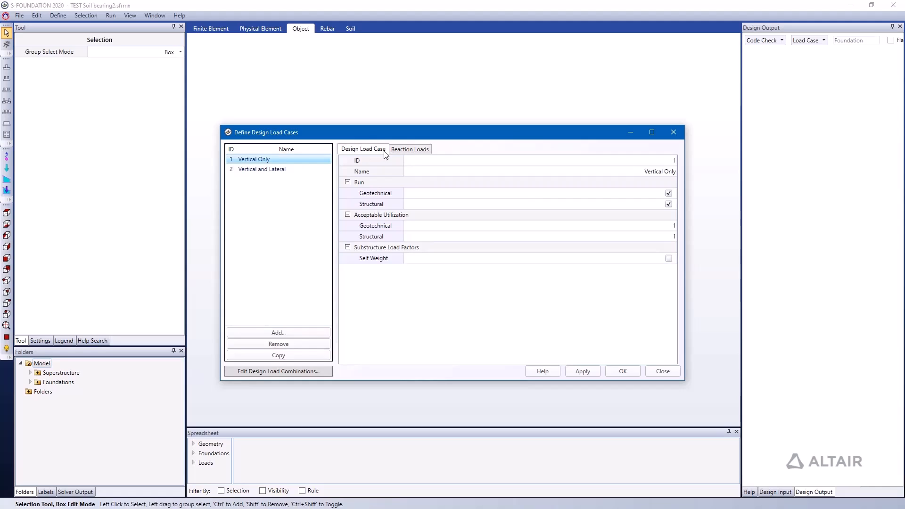
pyautogui.click(408, 152)
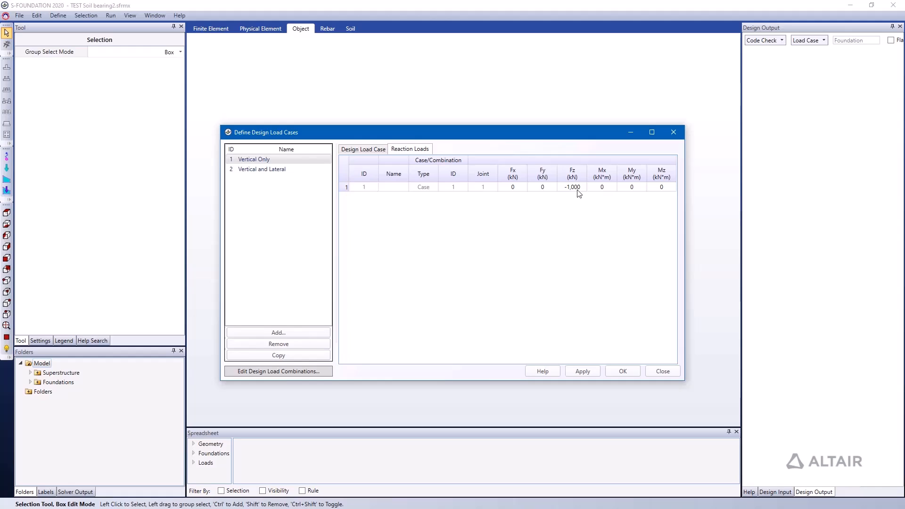
pyautogui.moveTo(573, 173)
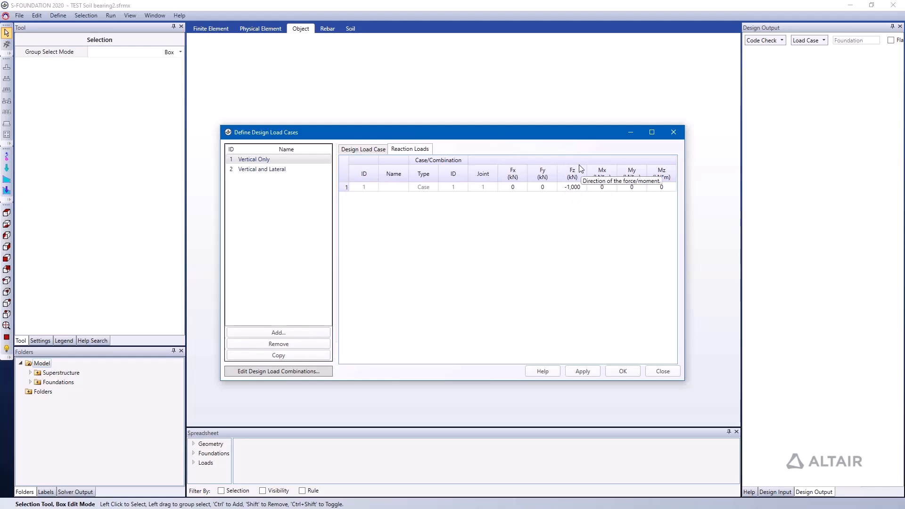
pyautogui.click(261, 170)
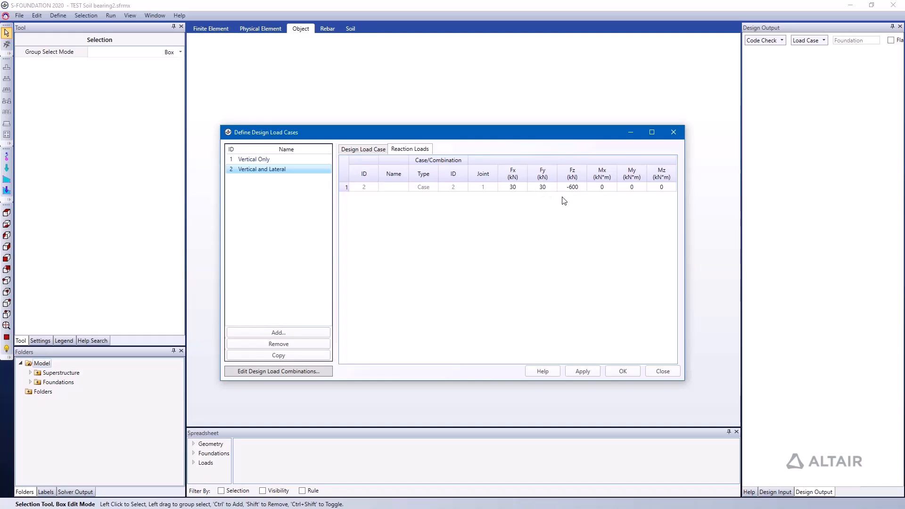
pyautogui.click(673, 133)
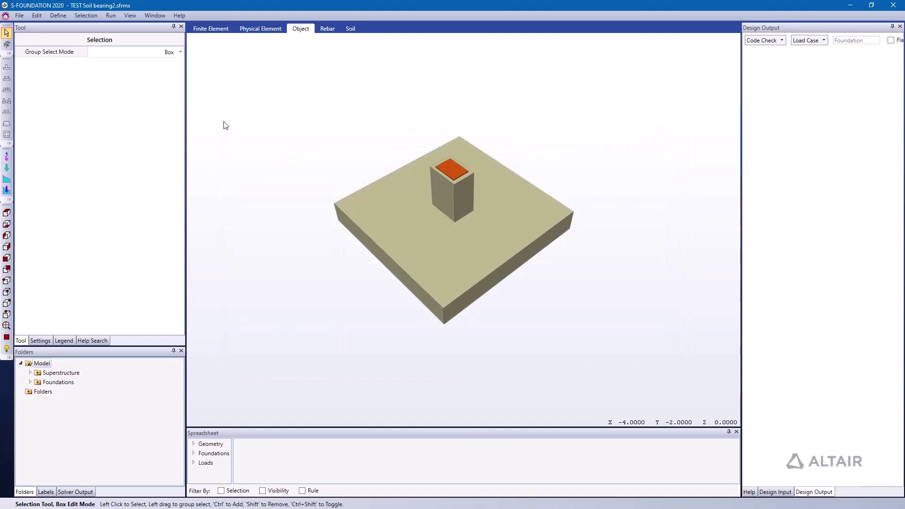
# Display the pedestal reaction load for the Vertical and Lateral case, then return to selection
pyautogui.click(10, 172)
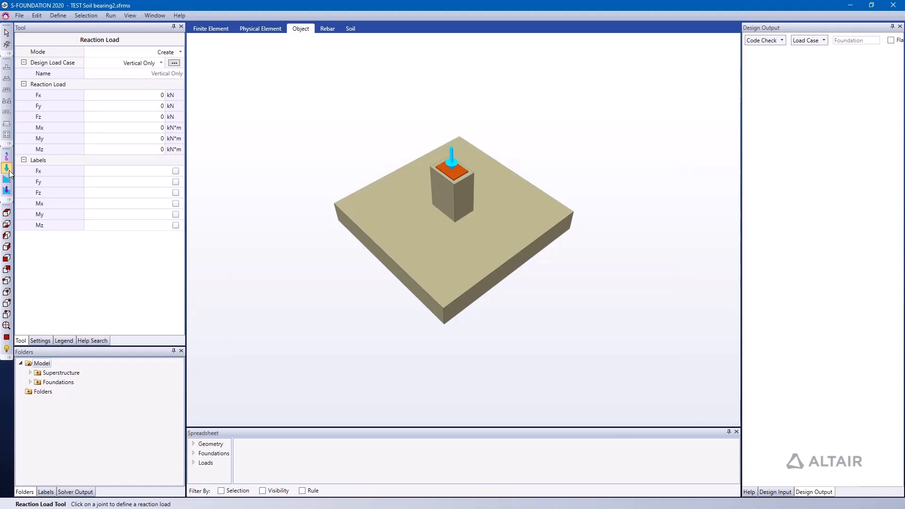
pyautogui.click(161, 63)
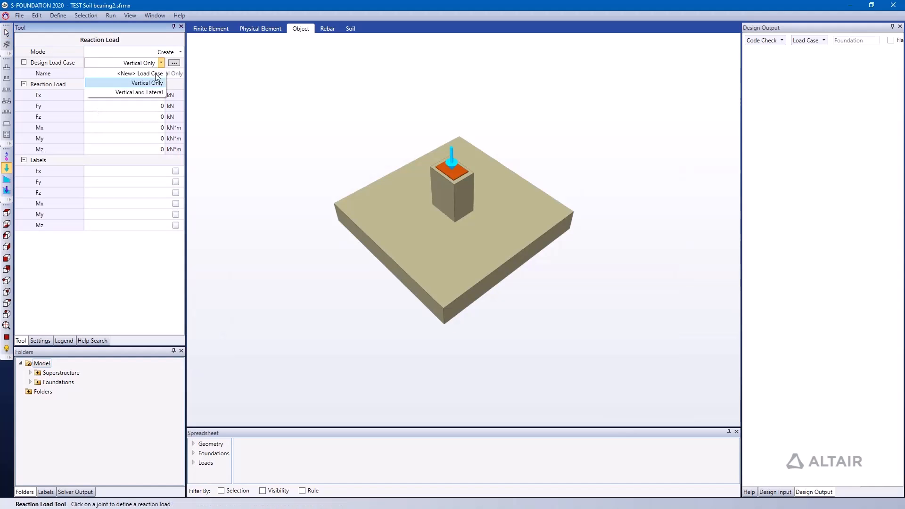
pyautogui.click(152, 93)
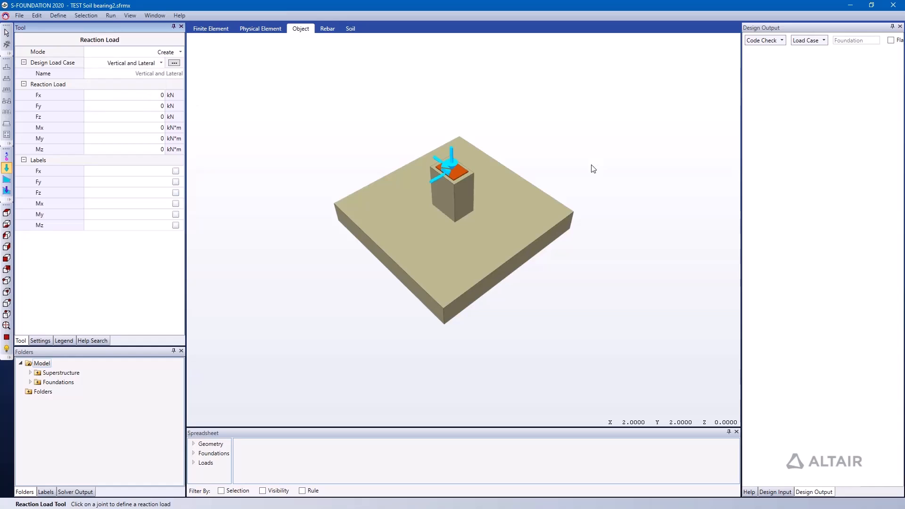
pyautogui.click(7, 32)
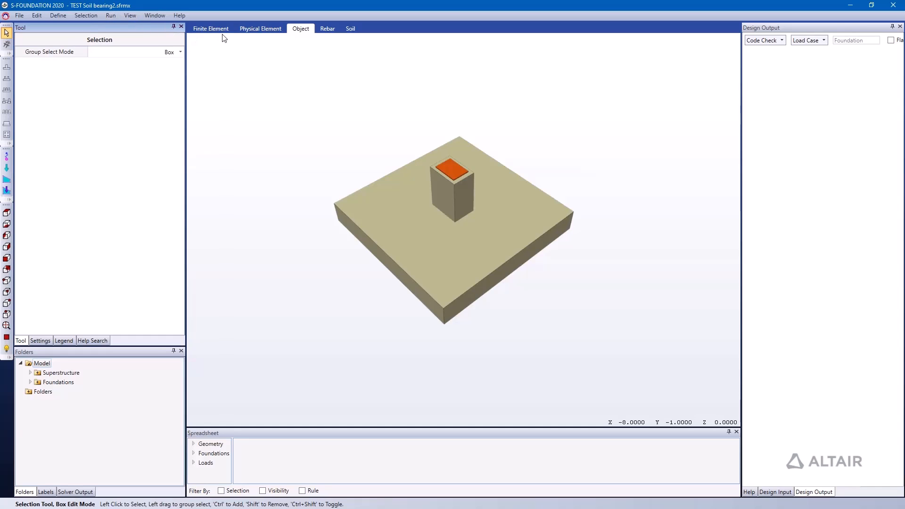
# Inspect the finite element mesh with spring supports shown, then return to the solid model view
pyautogui.click(210, 28)
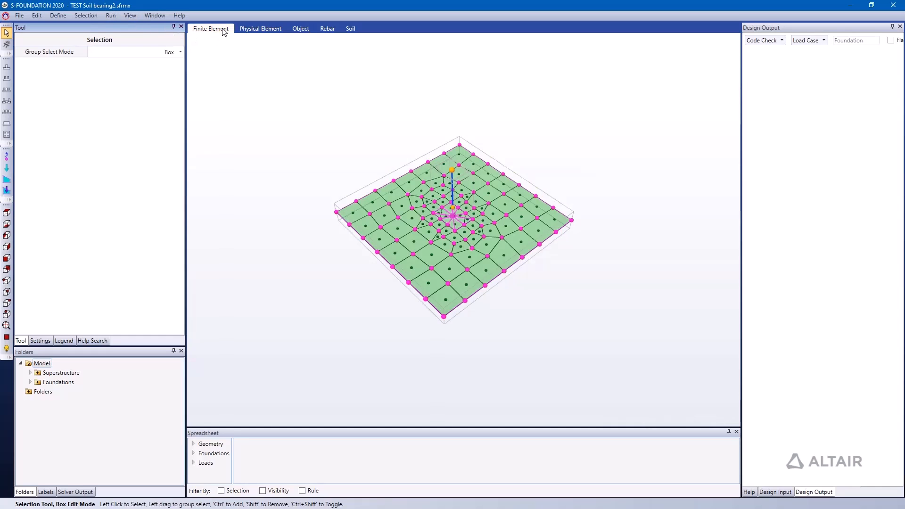
pyautogui.click(7, 157)
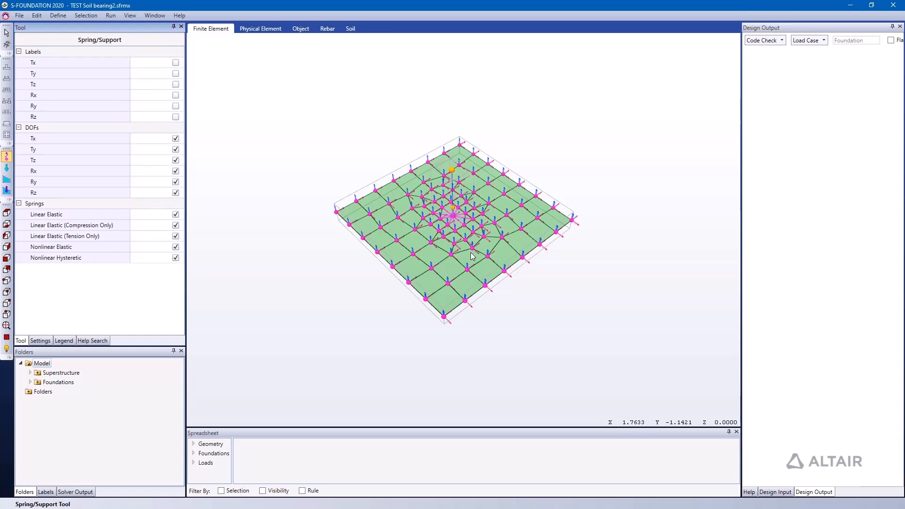
pyautogui.click(7, 32)
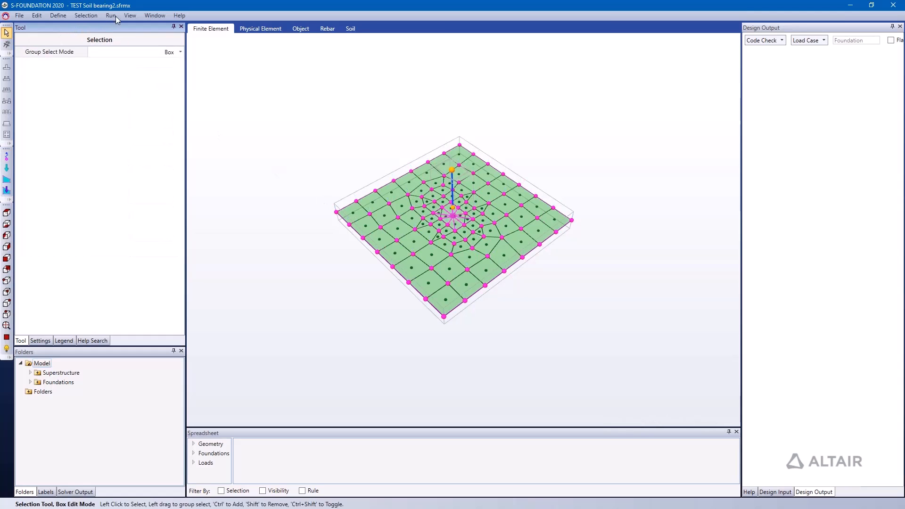
pyautogui.click(299, 28)
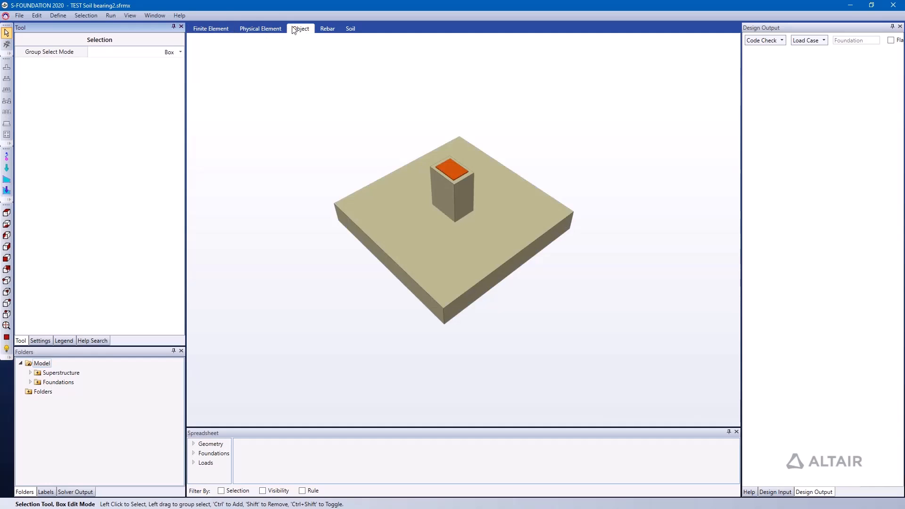
# Run Analyze And Code Check from the Run menu
pyautogui.click(129, 15)
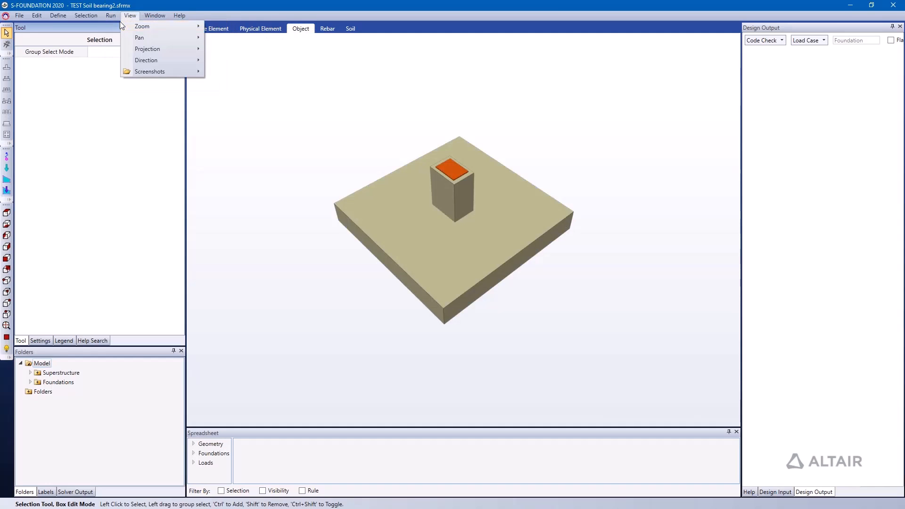
pyautogui.click(118, 26)
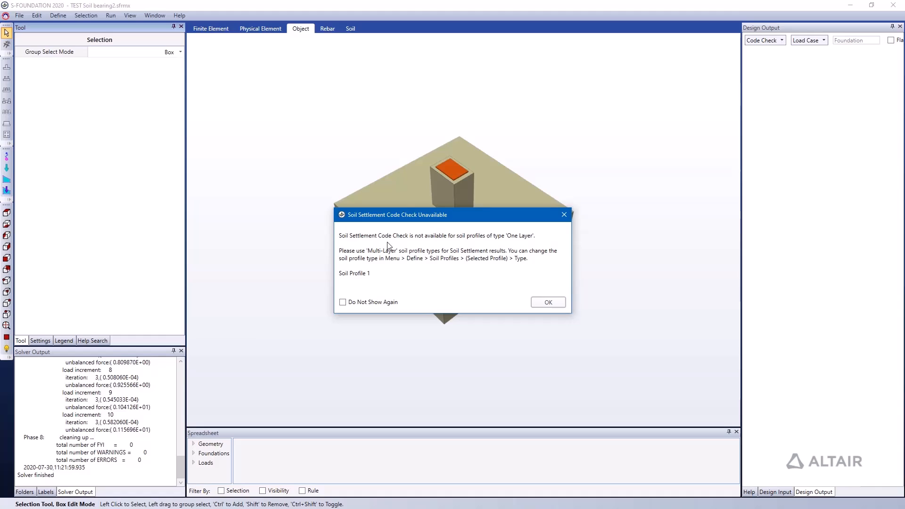
# Dismiss the settlement notice and widen Design Output to review the code check results table, then restore it
pyautogui.click(552, 303)
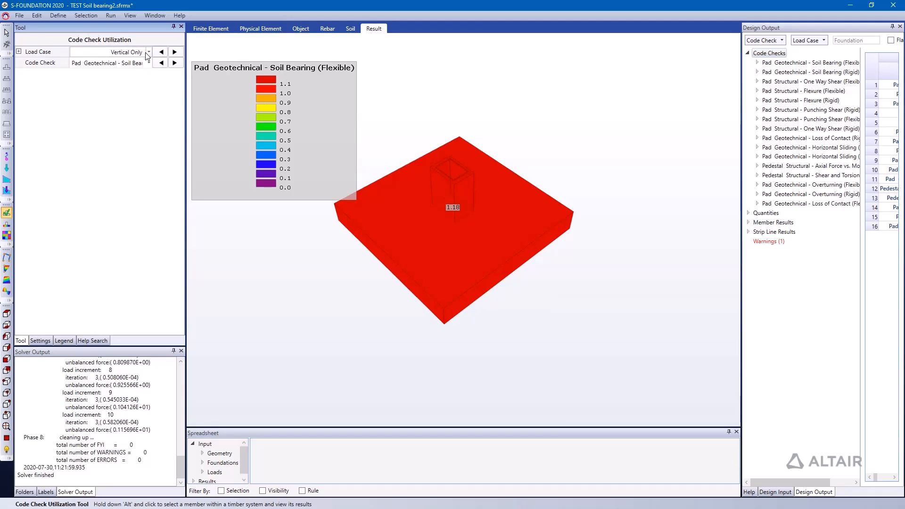
pyautogui.click(147, 53)
pyautogui.click(128, 63)
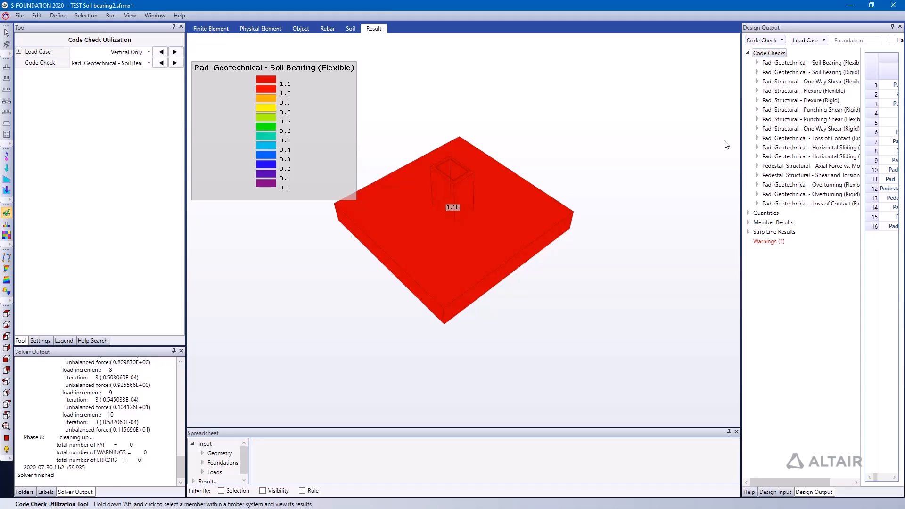
pyautogui.moveTo(740, 133); pyautogui.dragTo(470, 134)
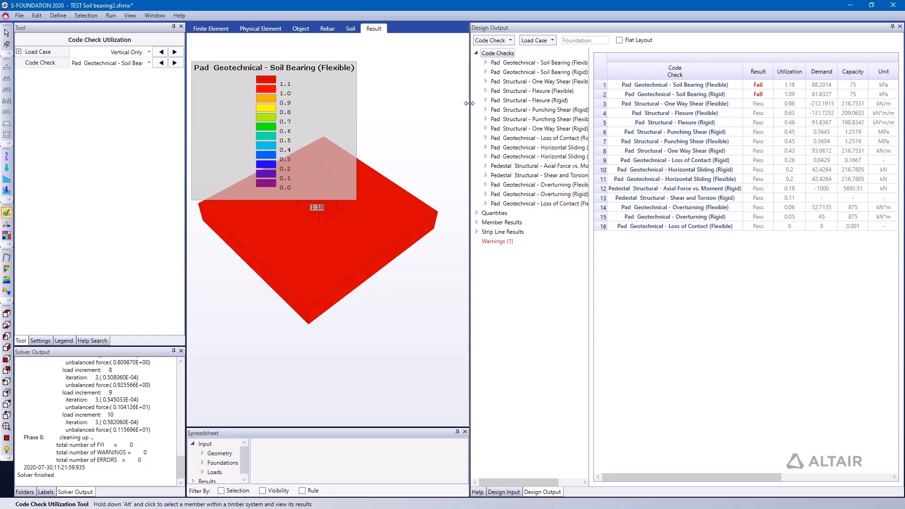
pyautogui.moveTo(468, 104); pyautogui.dragTo(743, 114)
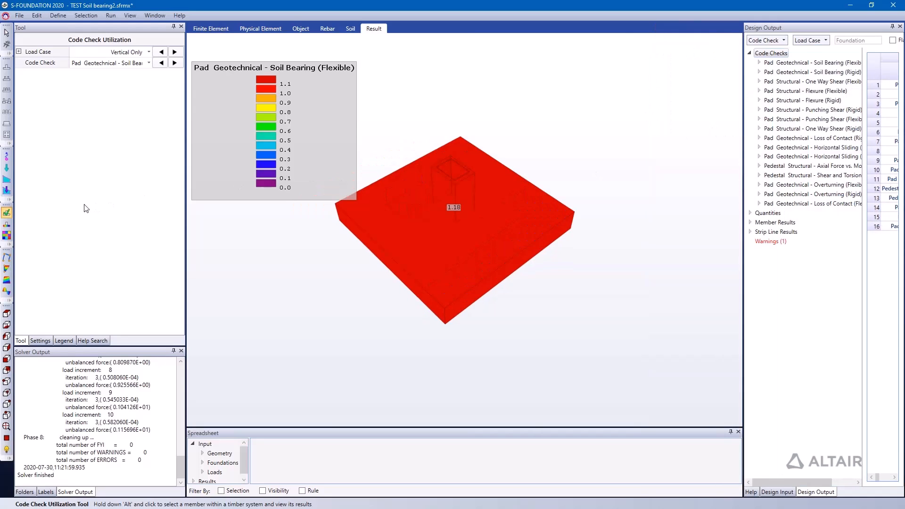
# Display soil bearing pressure contours and set the load case to Vertical and Lateral
pyautogui.click(7, 228)
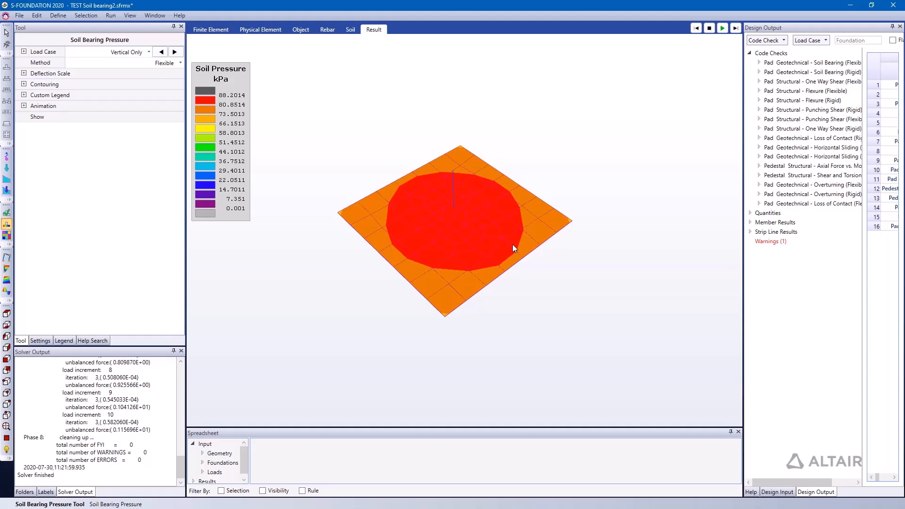
pyautogui.click(149, 53)
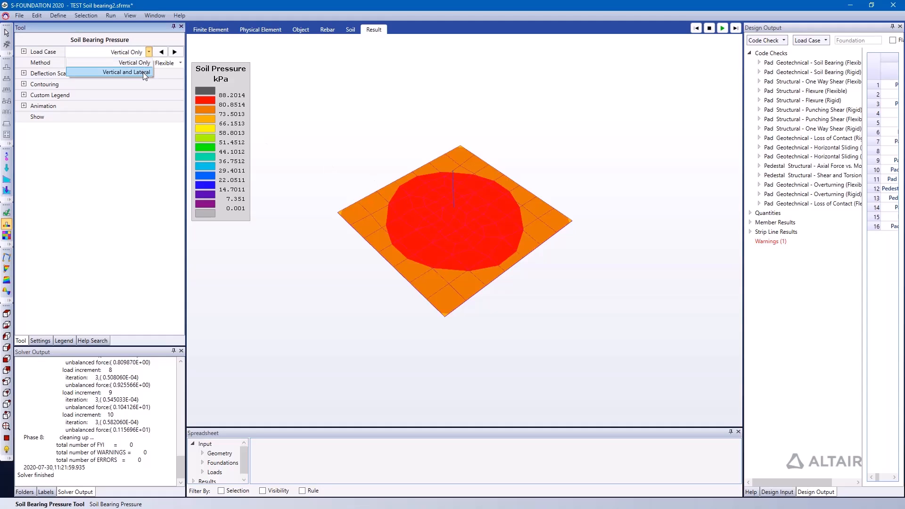
pyautogui.click(127, 73)
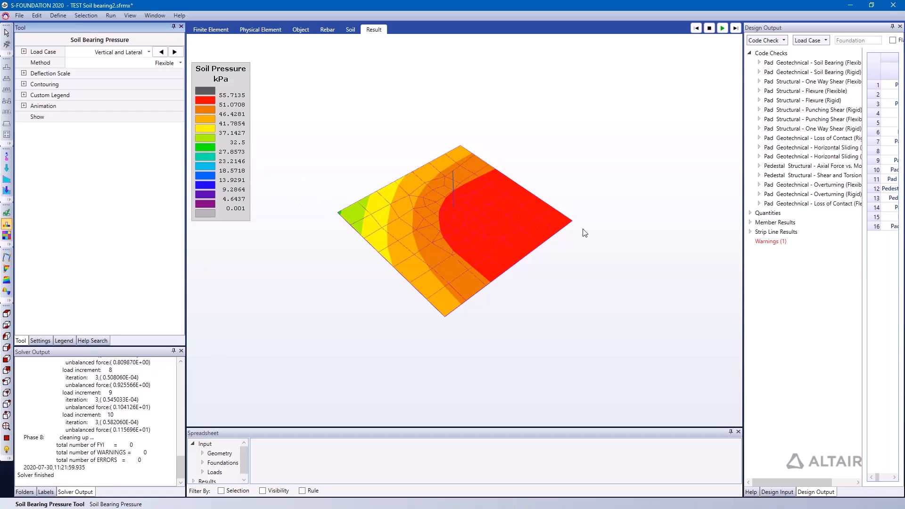
# Set the pressure method to Rigid and widen Design Output to show both failing soil bearing checks
pyautogui.click(179, 63)
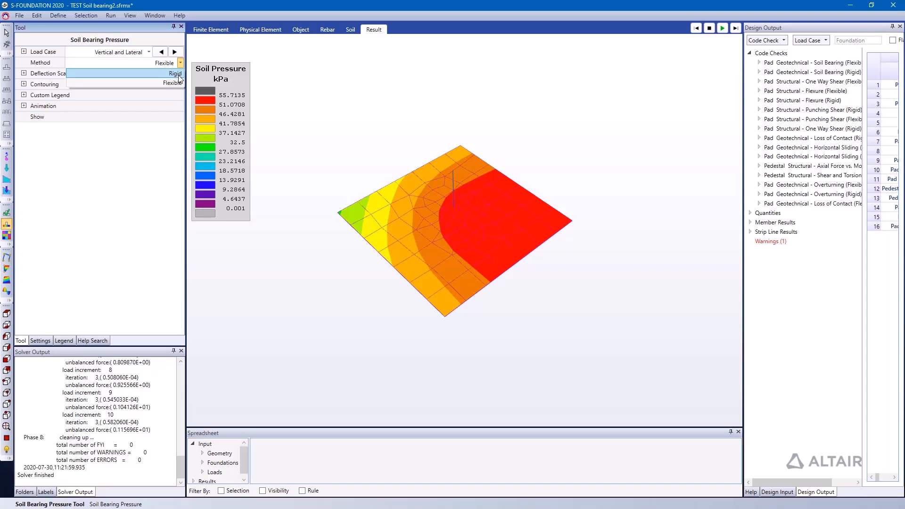
pyautogui.click(175, 74)
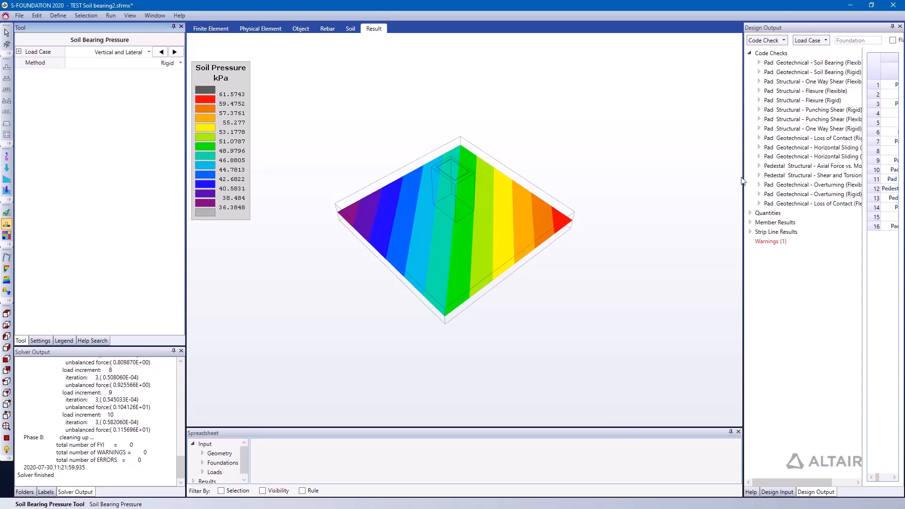
pyautogui.moveTo(742, 181); pyautogui.dragTo(495, 169)
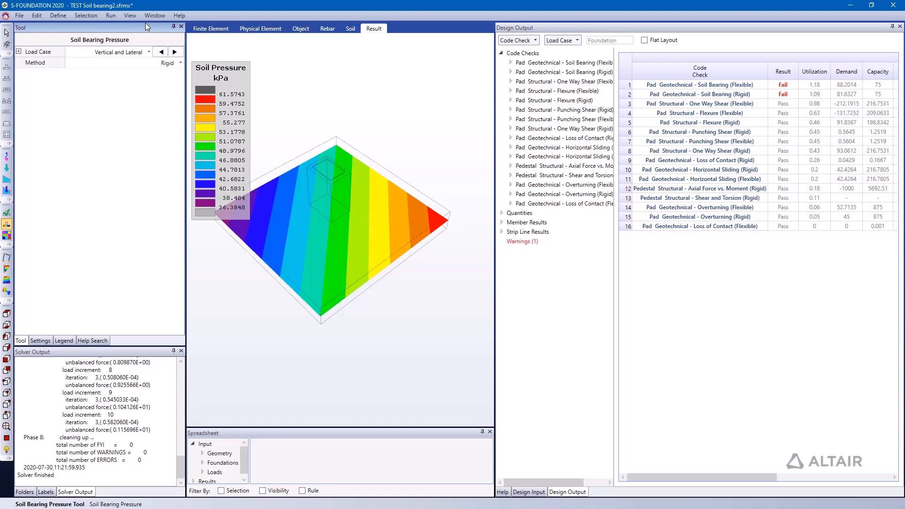
pyautogui.click(57, 17)
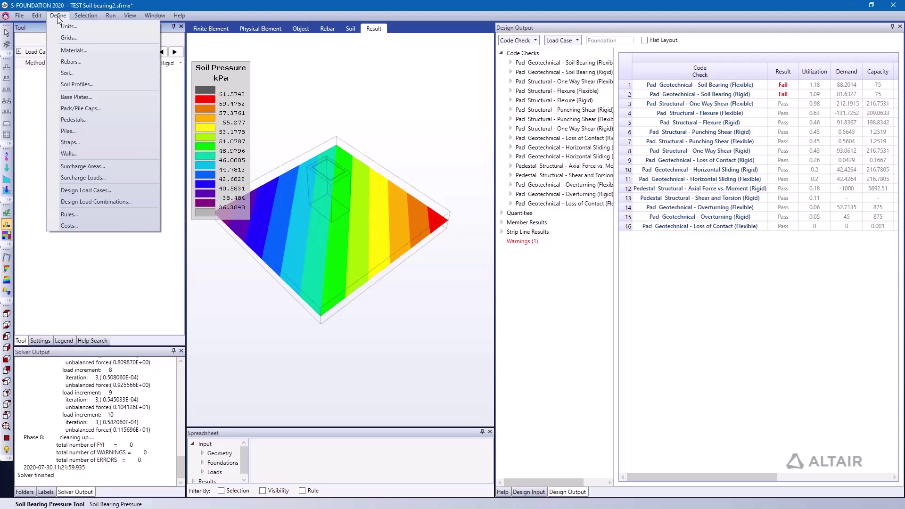
pyautogui.click(77, 83)
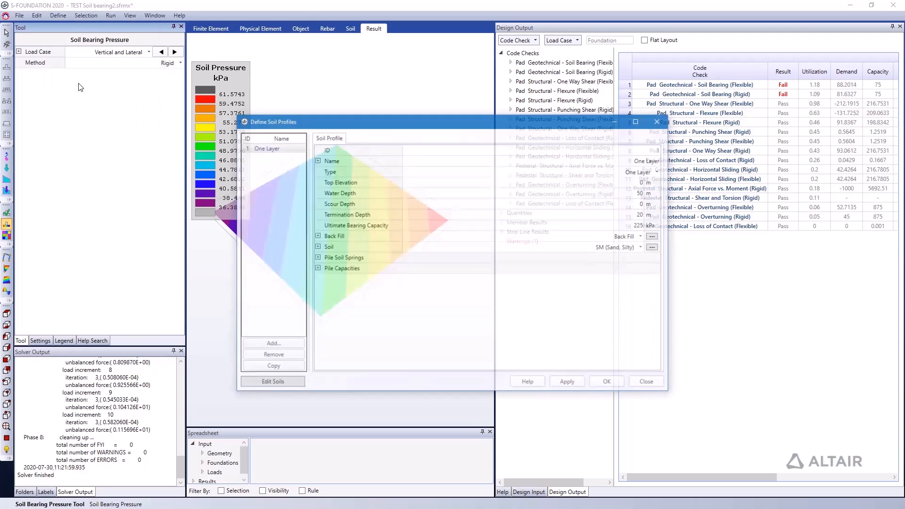
pyautogui.click(269, 147)
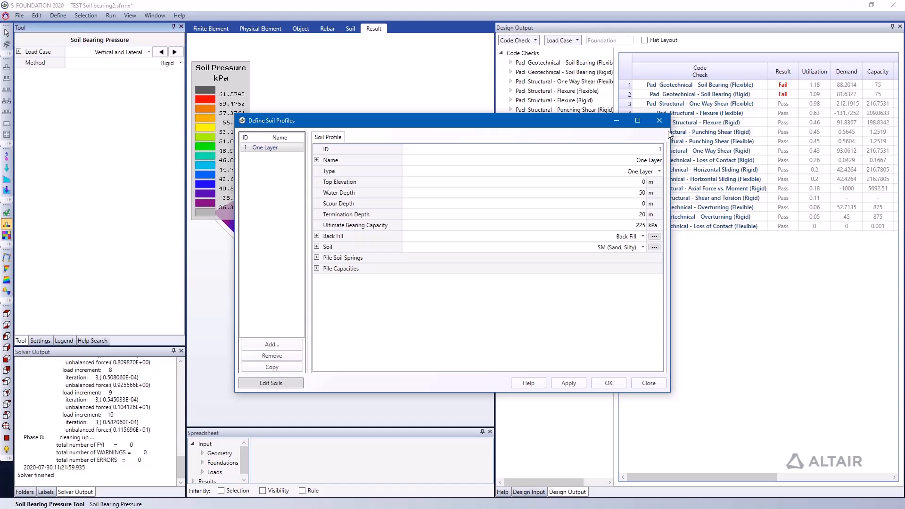
pyautogui.click(659, 120)
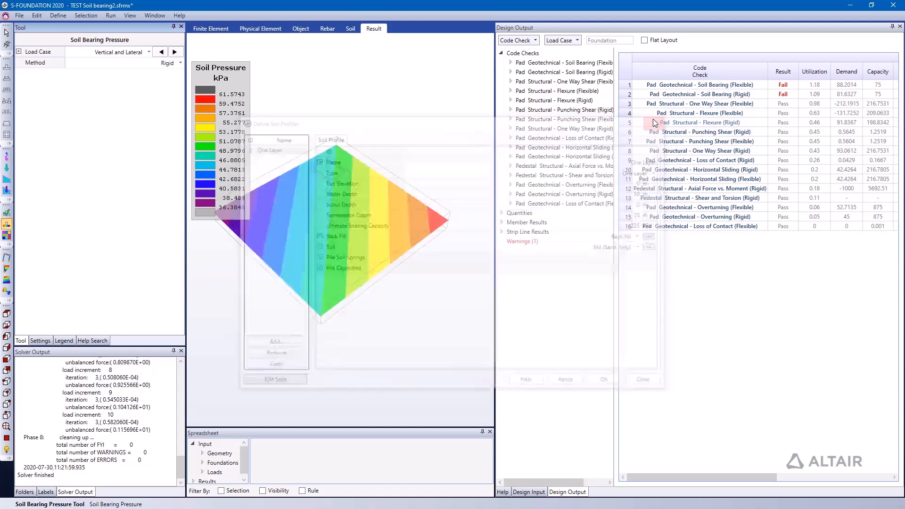
# Show the Design Input settings beside an enlarged 3D view and reach the Run menu's design options
pyautogui.click(529, 492)
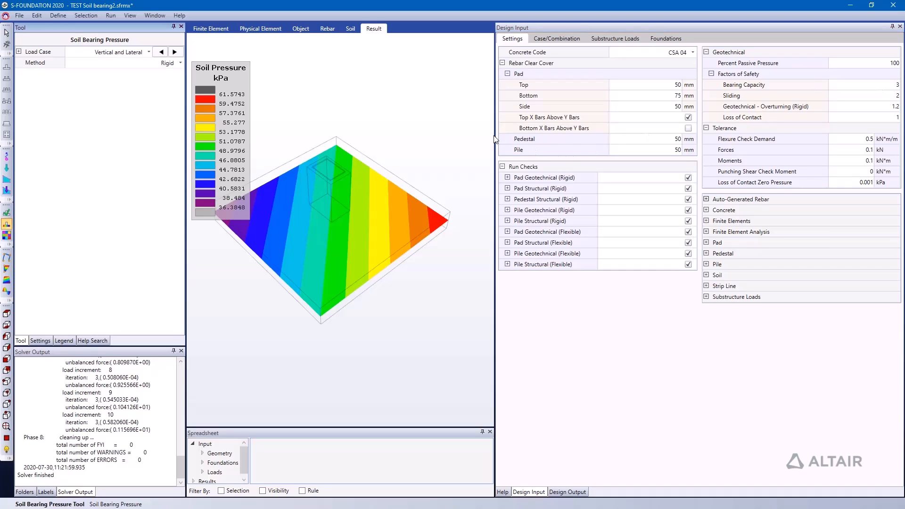
pyautogui.moveTo(495, 138); pyautogui.dragTo(569, 144)
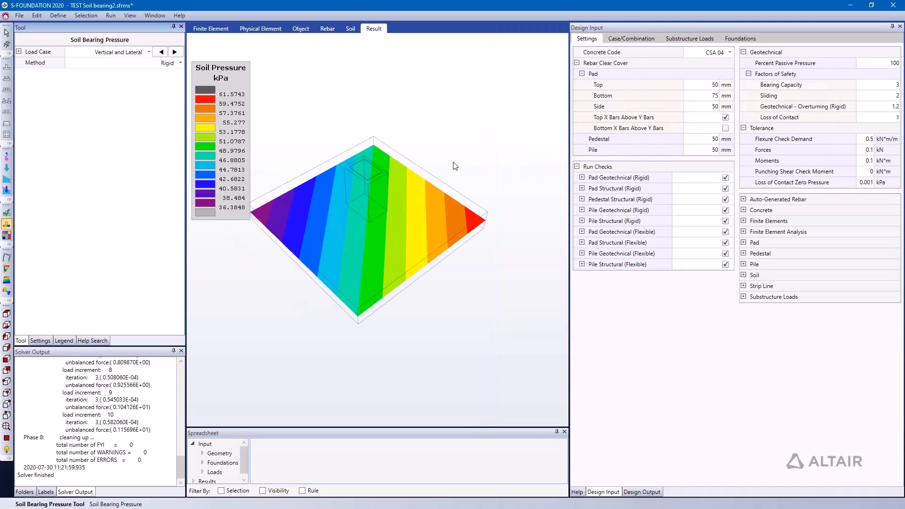
pyautogui.click(113, 14)
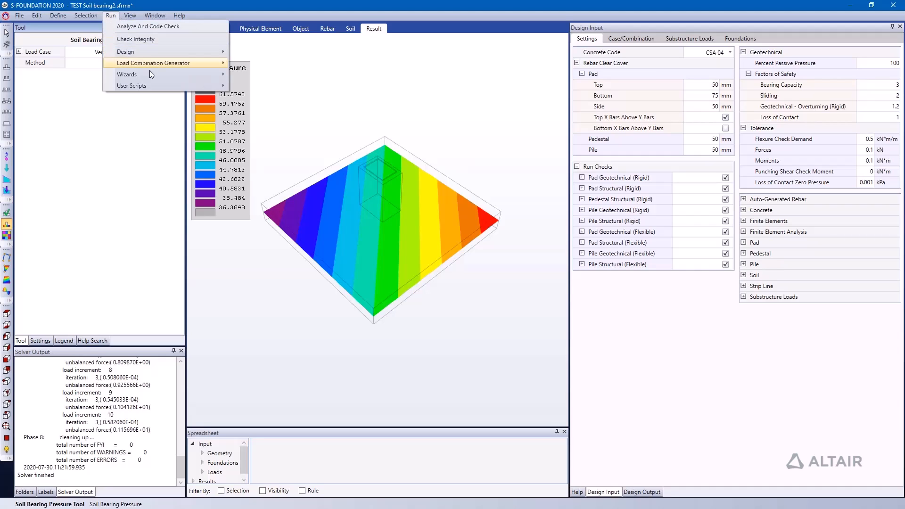